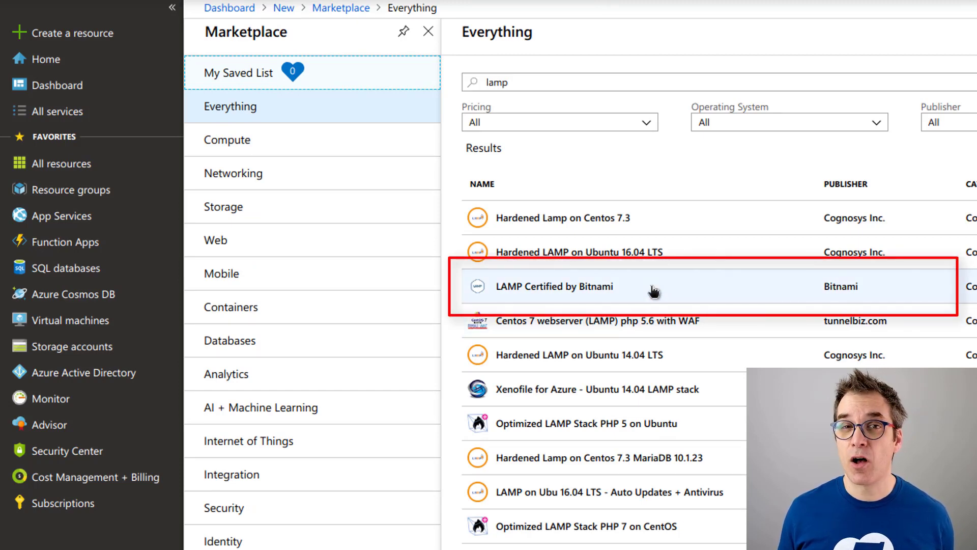
- Start a virtual machine from the LAMP Certified by Bitnami image and assign it a new resource group named frankdemo
left_click(652, 289)
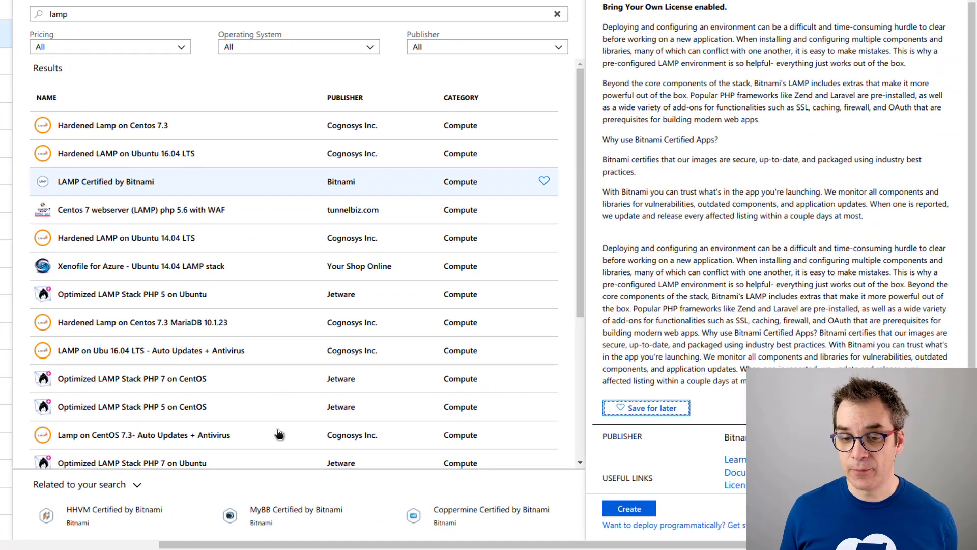
left_click(638, 510)
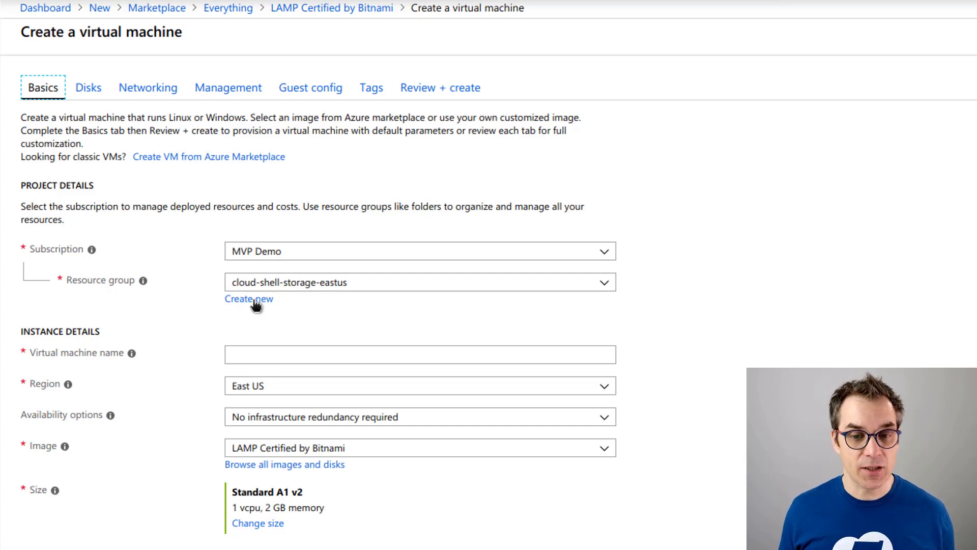
left_click(255, 300)
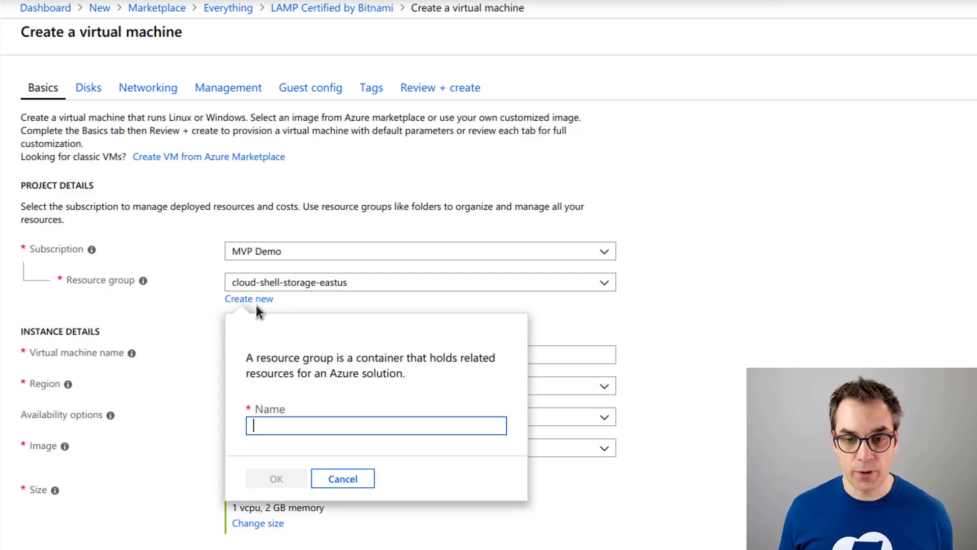
type("frankdemo")
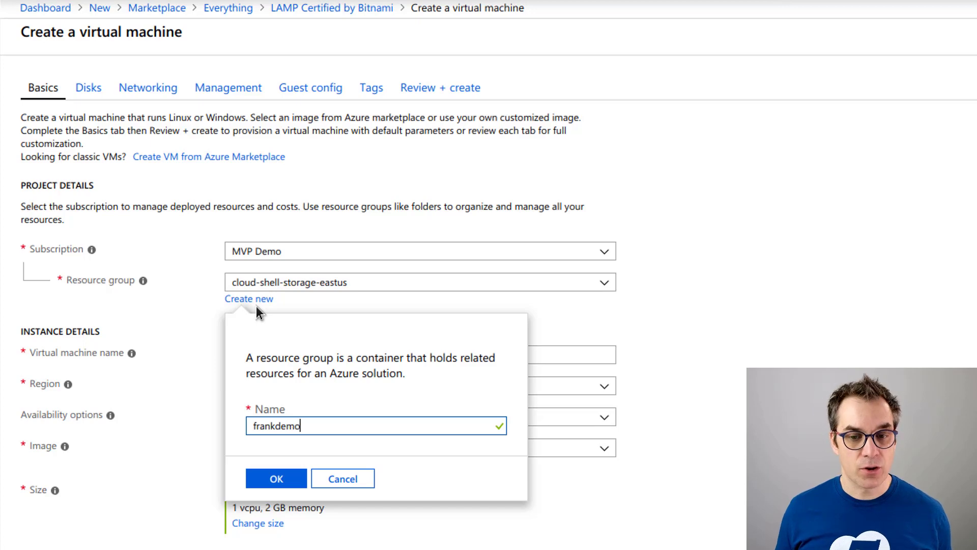
left_click(276, 479)
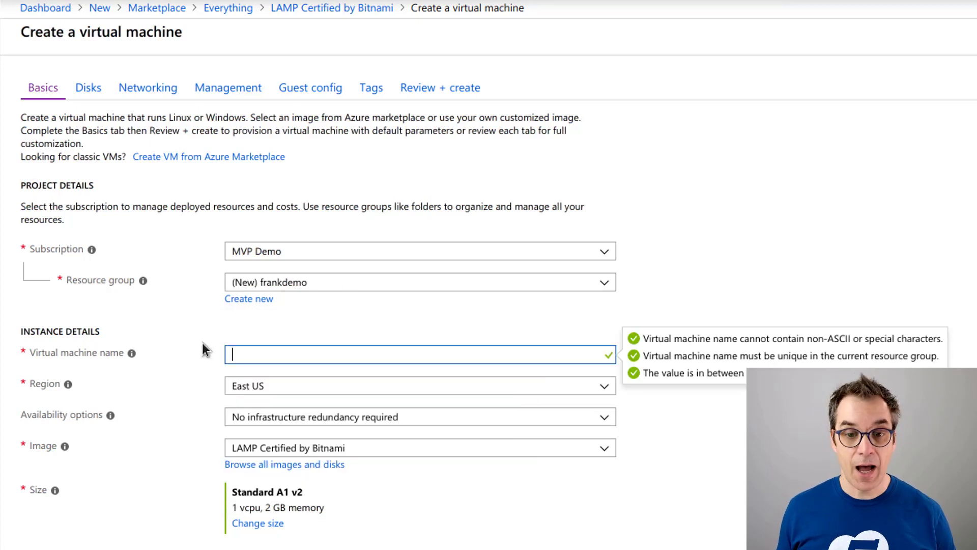
- Name the virtual machine Franklampvm
type("Franklampvm")
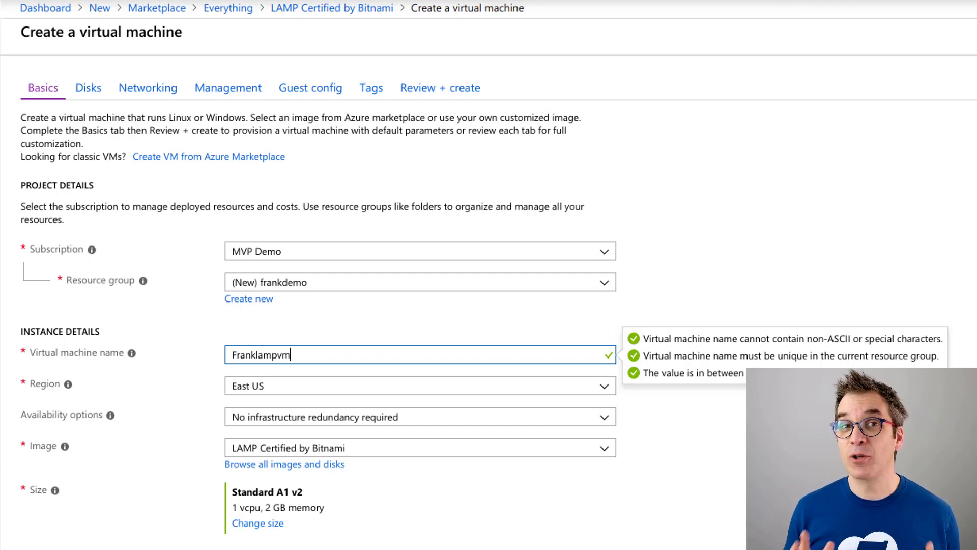
scroll(458, 360, "down", 5)
left_click(636, 320)
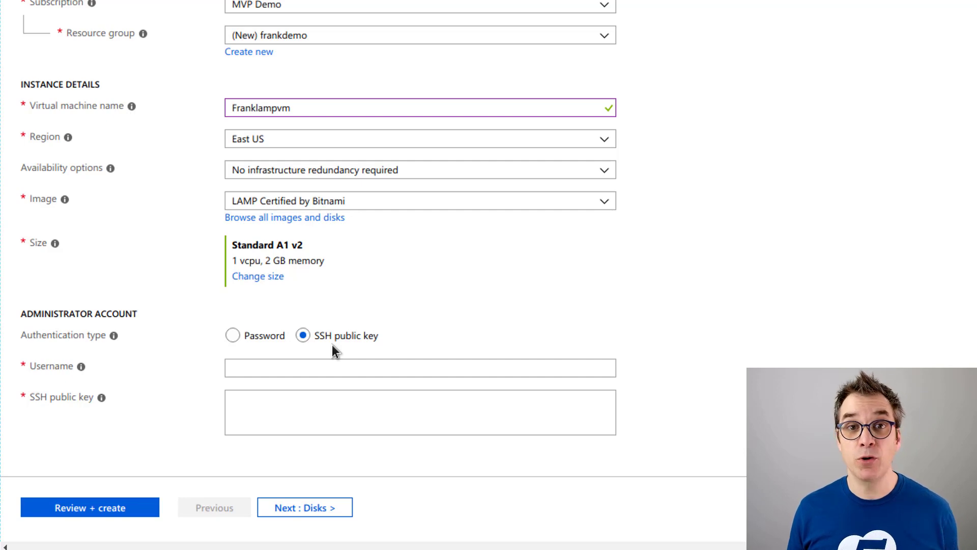
- Set the administrator account to password authentication, fill in its username, and enter and confirm the account password
left_click(234, 337)
left_click(251, 367)
type("frank")
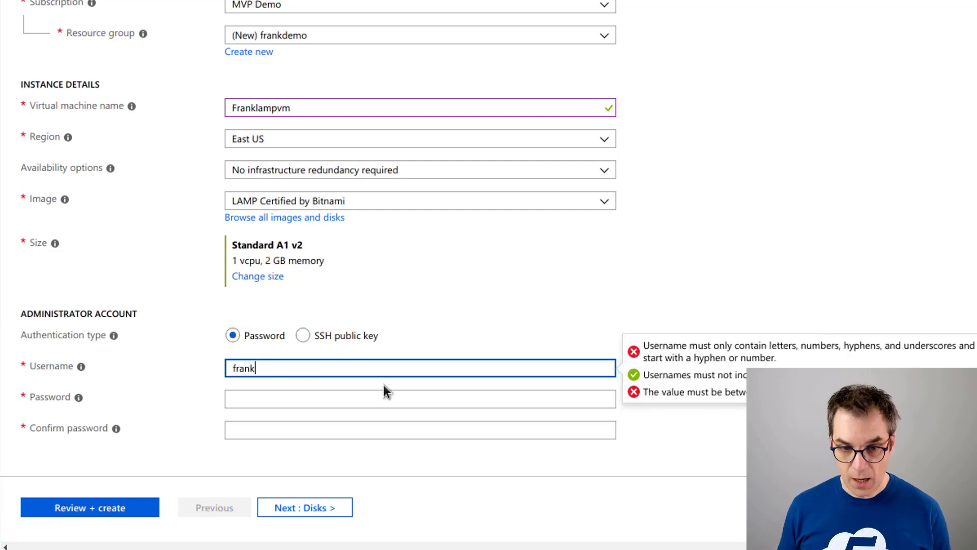
left_click(275, 398)
type("**************")
left_click(267, 430)
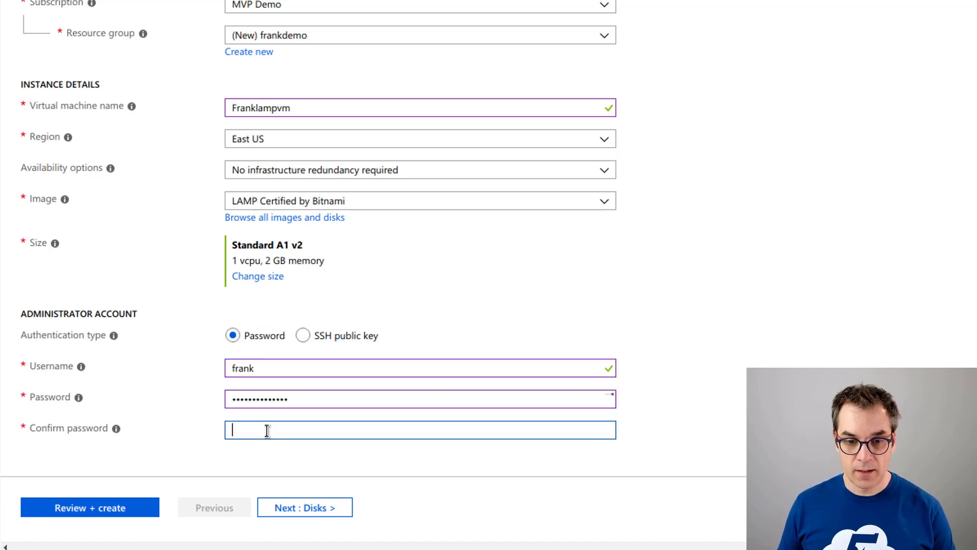
type("**************")
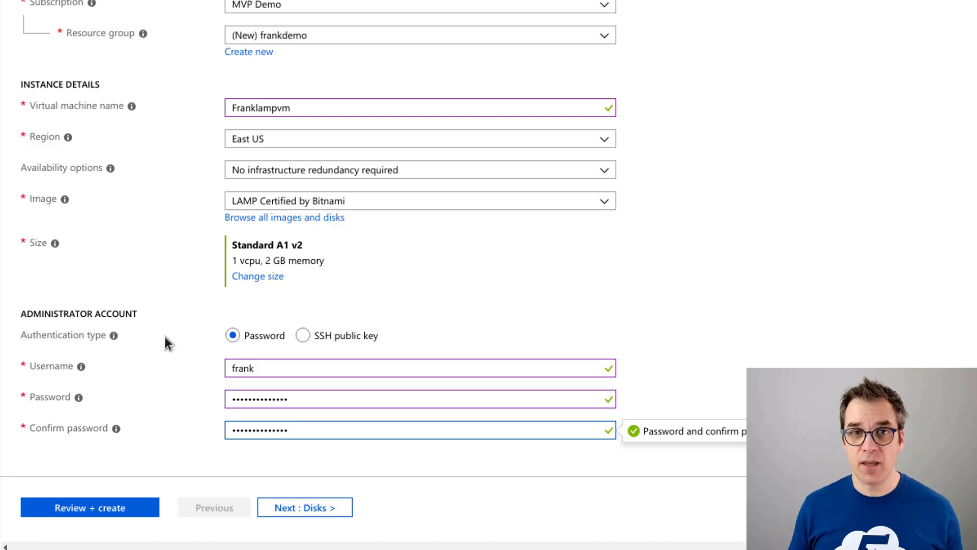
- Review the virtual machine's configuration summary and create the machine
left_click(90, 507)
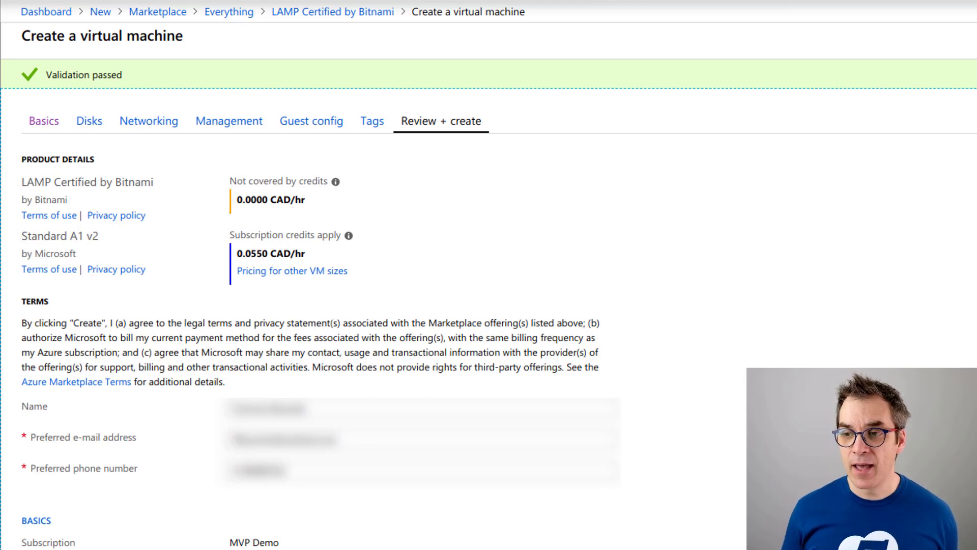
scroll(357, 316, "down", 8)
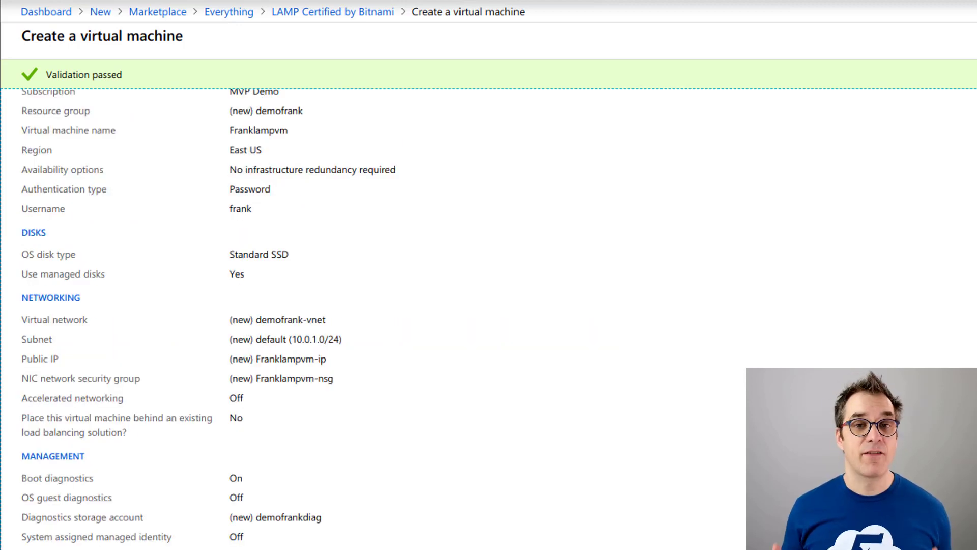
scroll(373, 275, "down", 3)
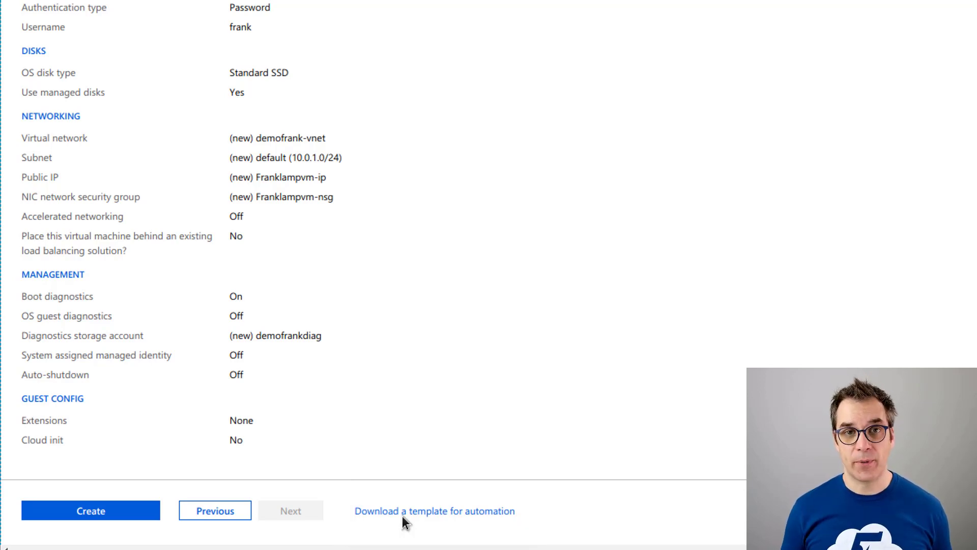
left_click(77, 512)
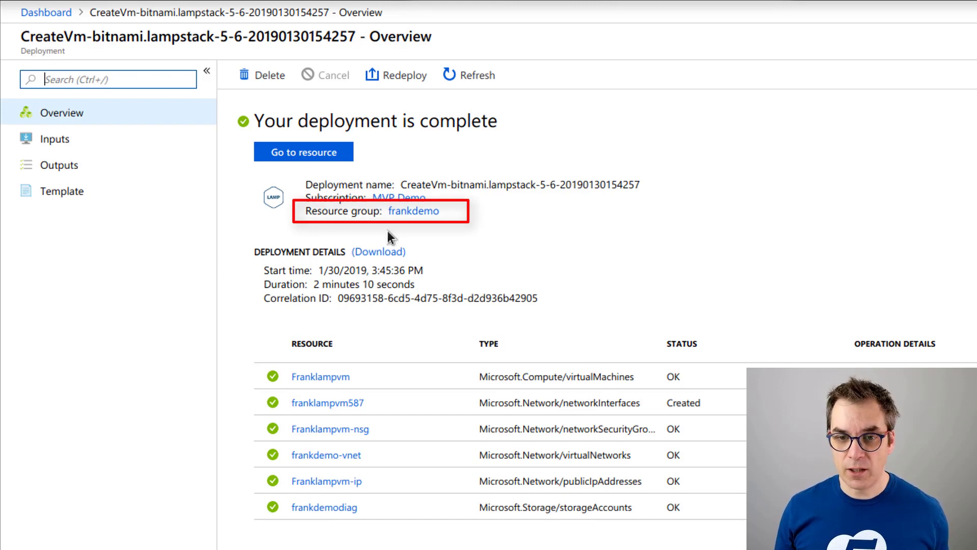
- Open the Franklampvm virtual machine from the frankdemo resource group and copy its public IP address
left_click(407, 215)
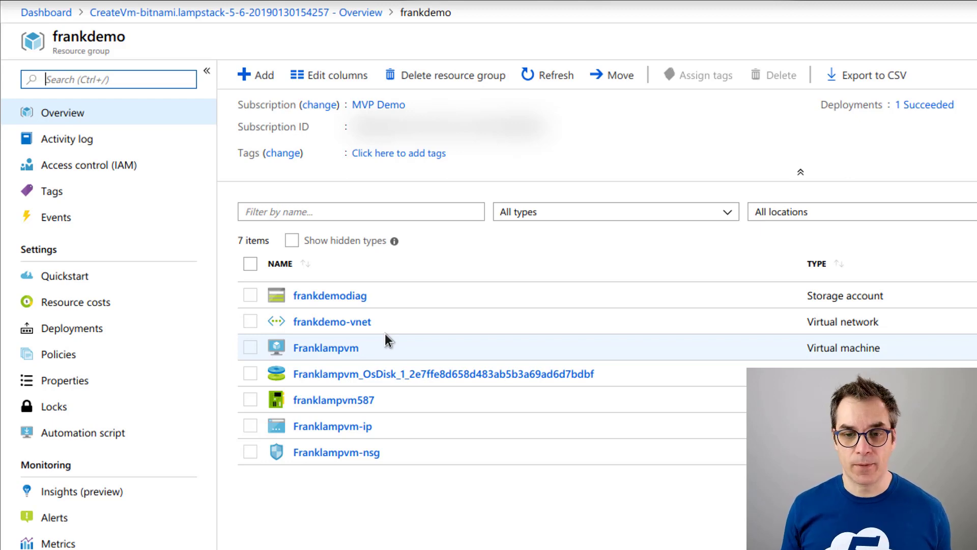
left_click(330, 352)
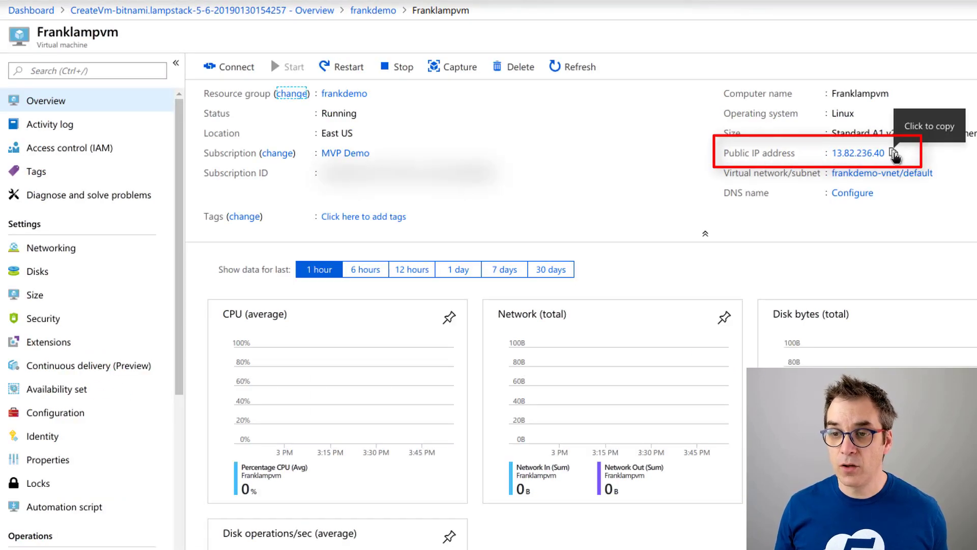
left_click(895, 154)
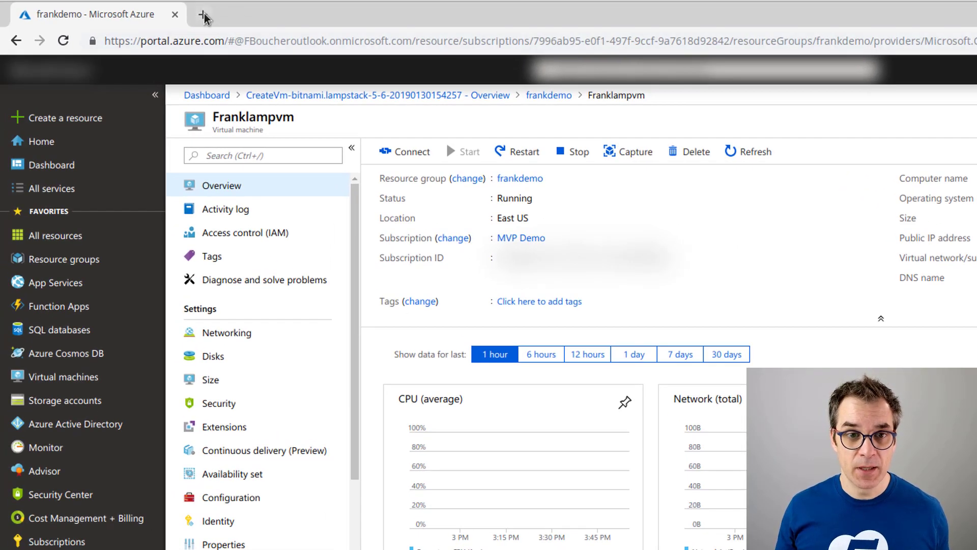
- Load the virtual machine's public IP address, 13.82.236.40, in a new browser tab
left_click(204, 15)
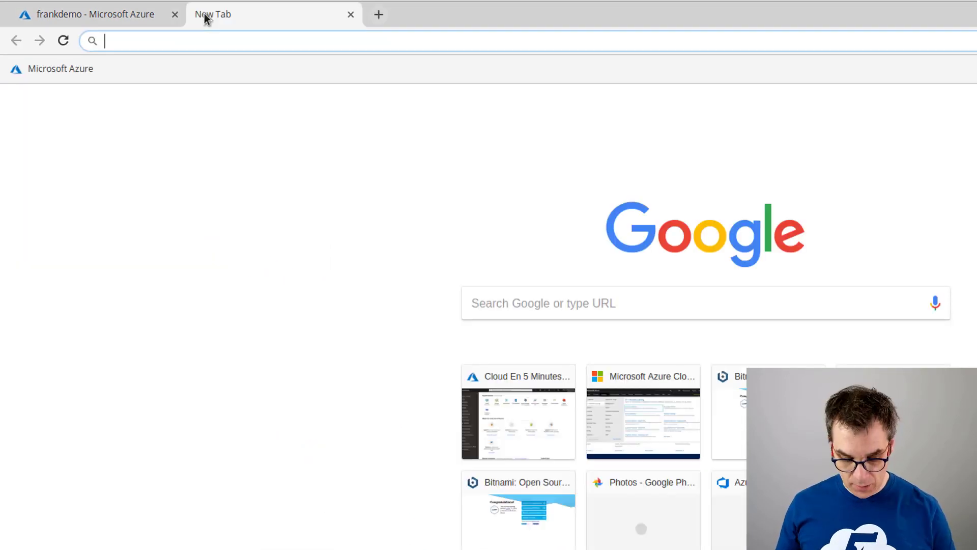
key("ctrl+v")
key("Return")
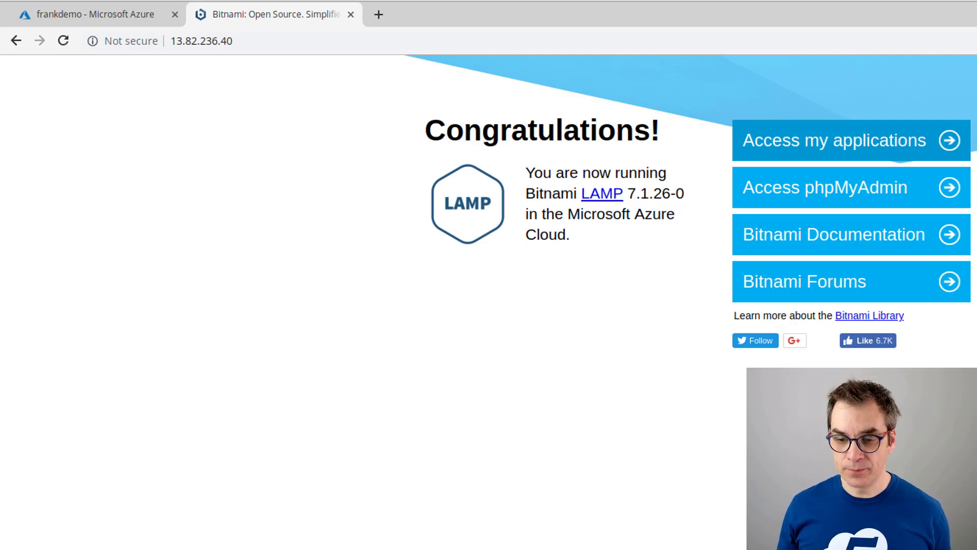
- In the terminal, run ssh -N -L 8888:127.0.0.1:80 to 13.82.236.40 with the administrator username, accept the host with yes, and enter the account password
key("alt+Tab")
key("ctrl+shift+v")
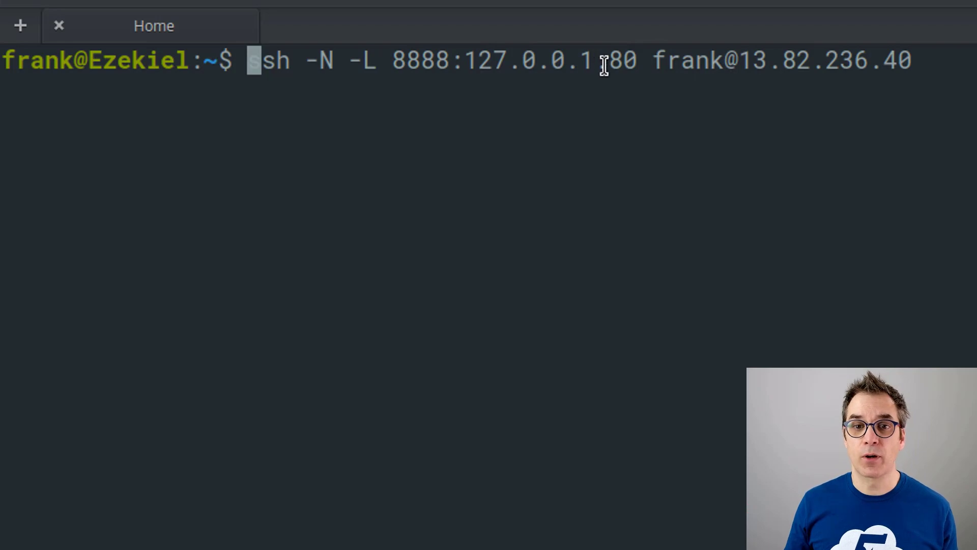
key("Return")
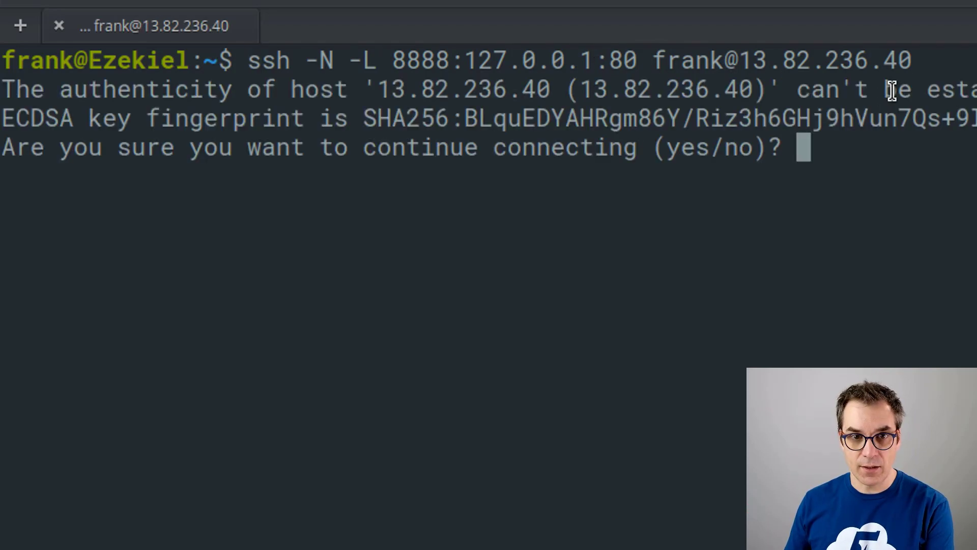
type("yes")
key("Return")
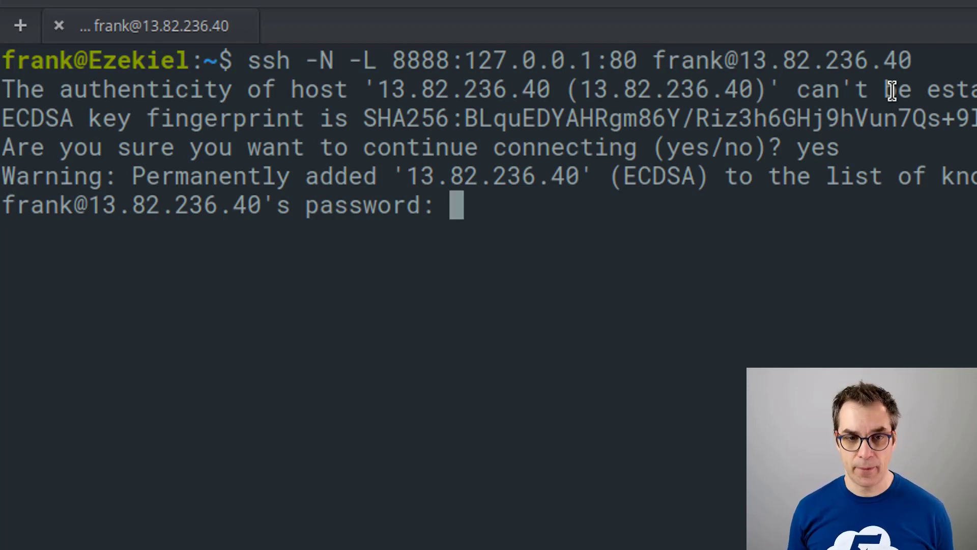
key("Return")
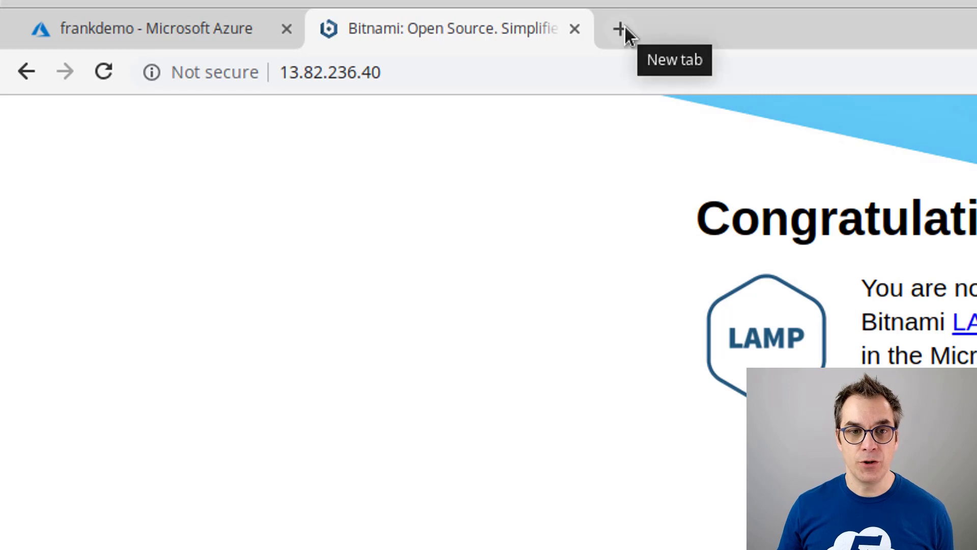
- Switch to the browser and open 127.0.0.1:8888/phpmyadmin/ in a new tab
left_click(624, 26)
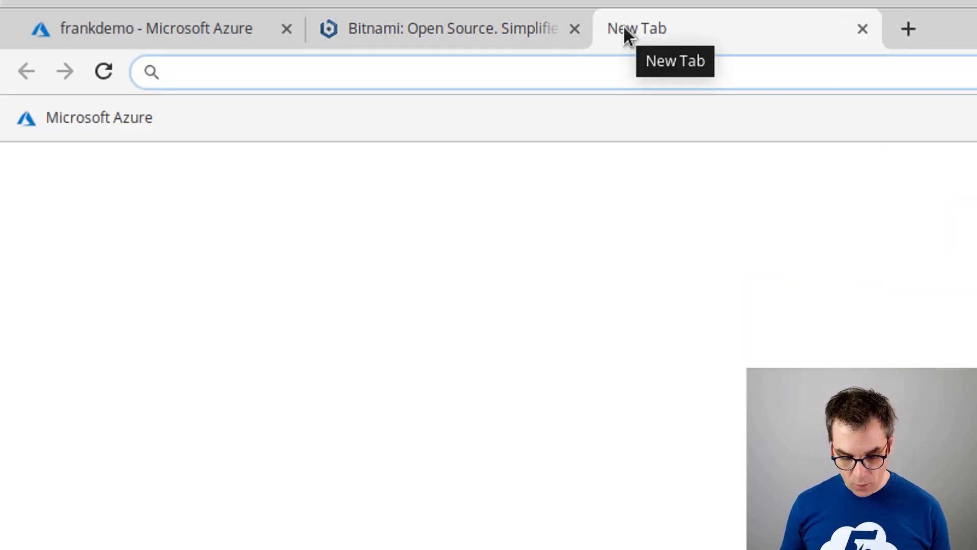
type("12")
left_click(491, 161)
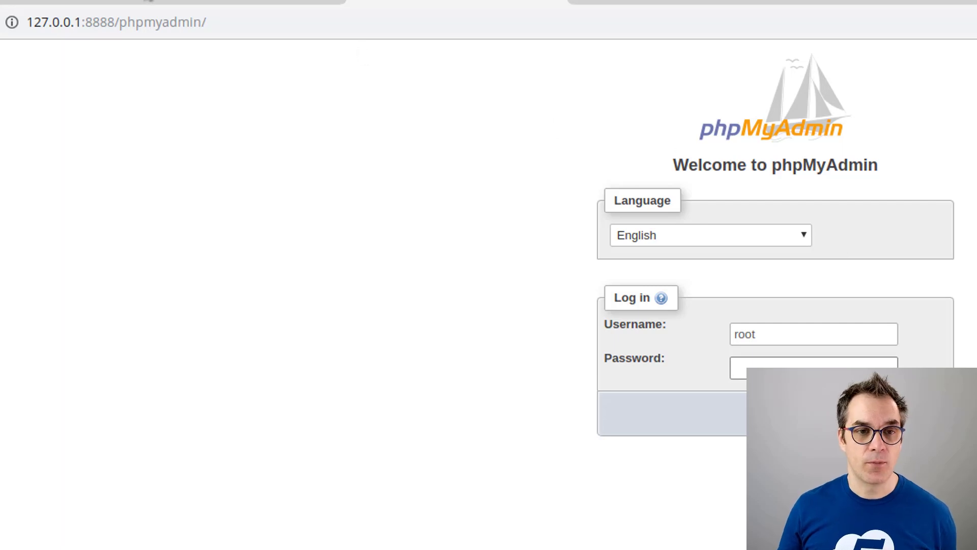
- Return to Franklampvm in the Azure portal and show the serial log of its boot diagnostics
left_click(23, 1)
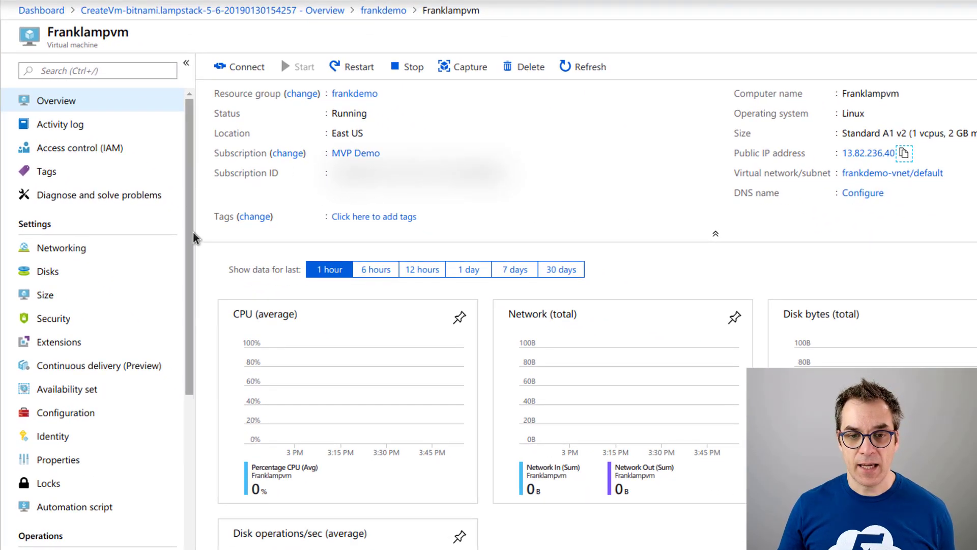
left_click_drag(194, 234, 196, 496)
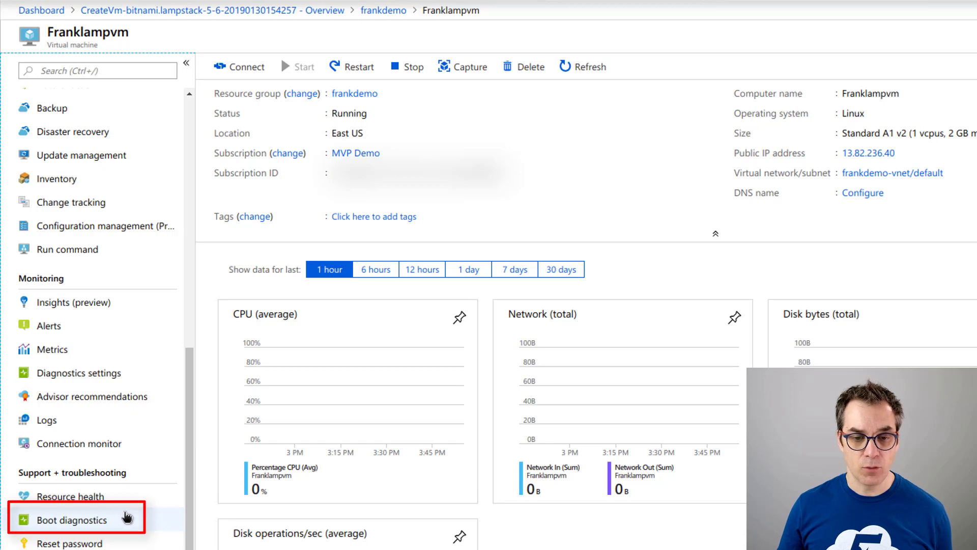
left_click(112, 521)
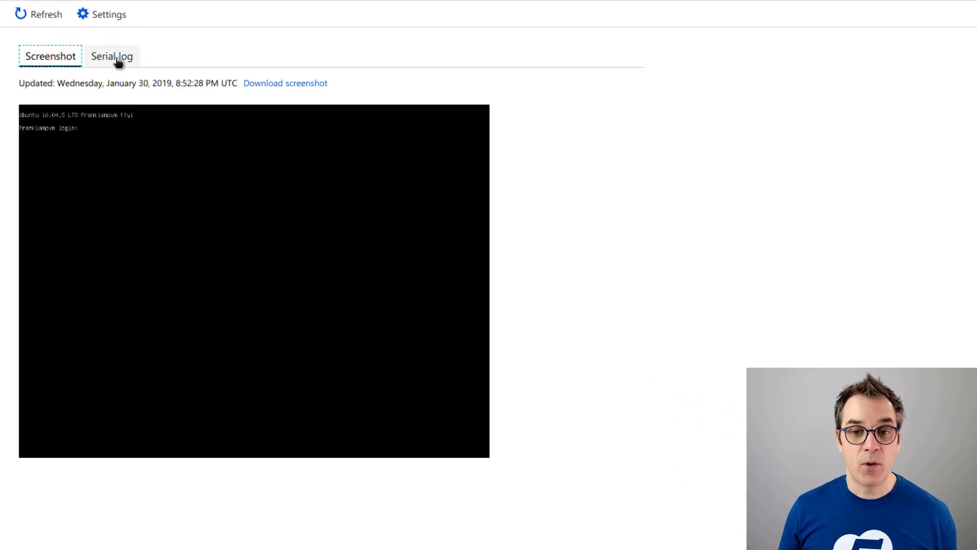
left_click(118, 60)
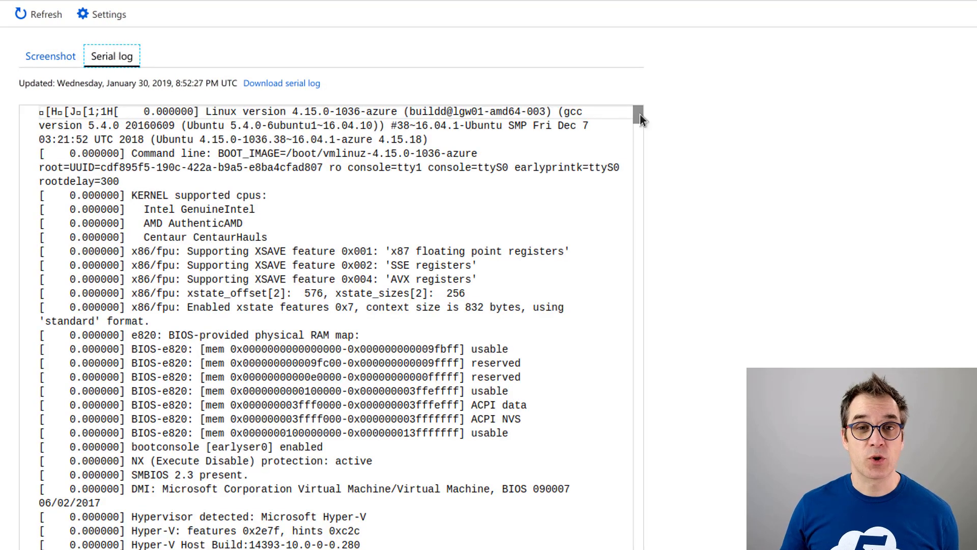
- Find the Bitnami application password in the serial log and copy it
left_click_drag(640, 114, 648, 549)
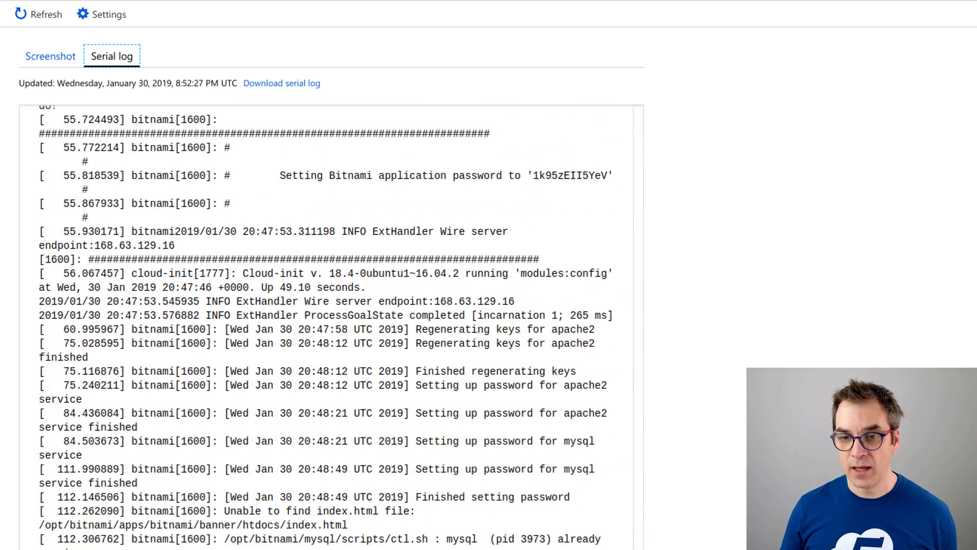
scroll(479, 481, "up", 5)
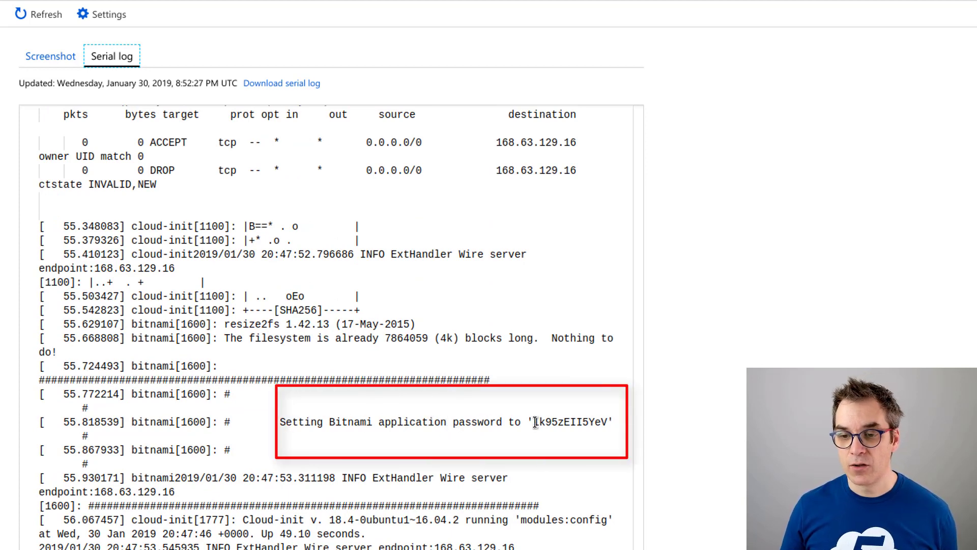
left_click_drag(536, 423, 609, 419)
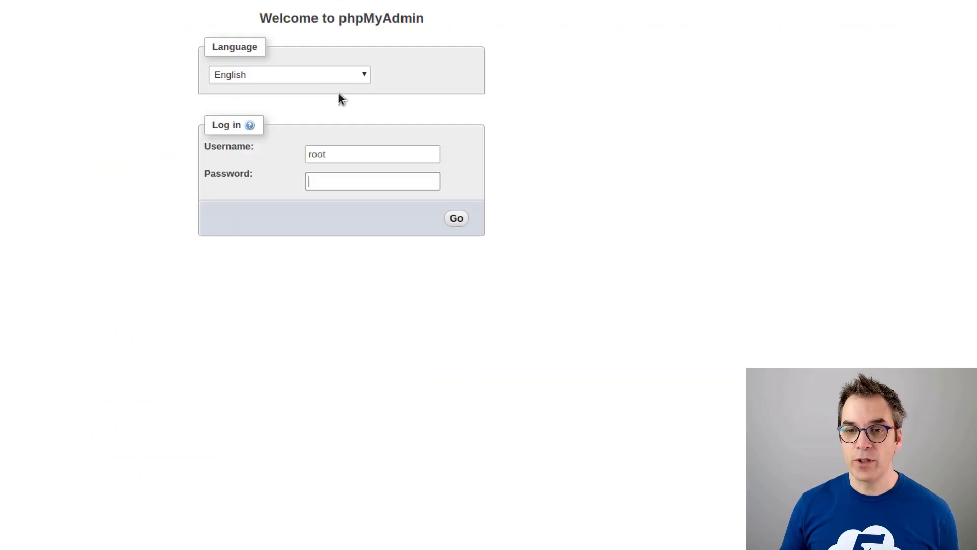
- Log in to phpMyAdmin as root, pasting the Bitnami application password into the password field
left_click(324, 182)
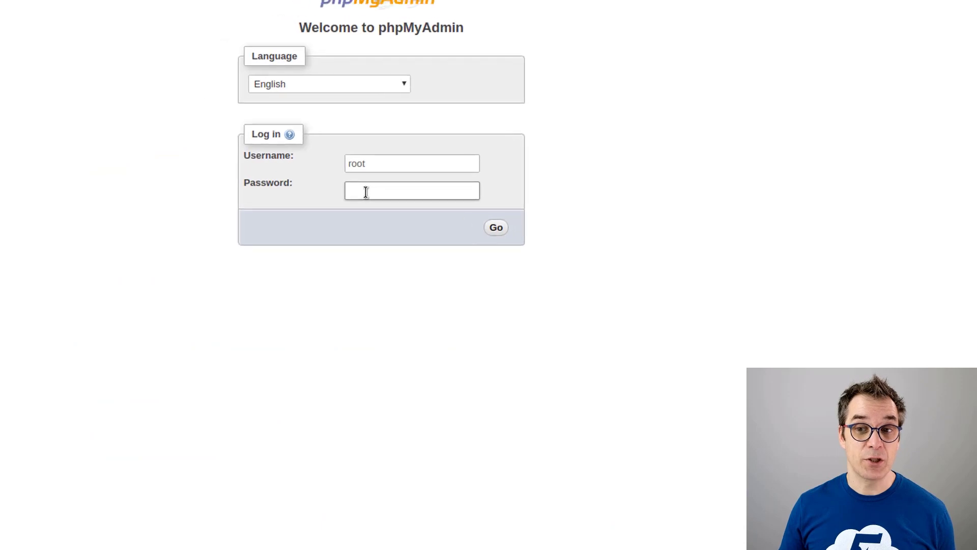
key("ctrl+v")
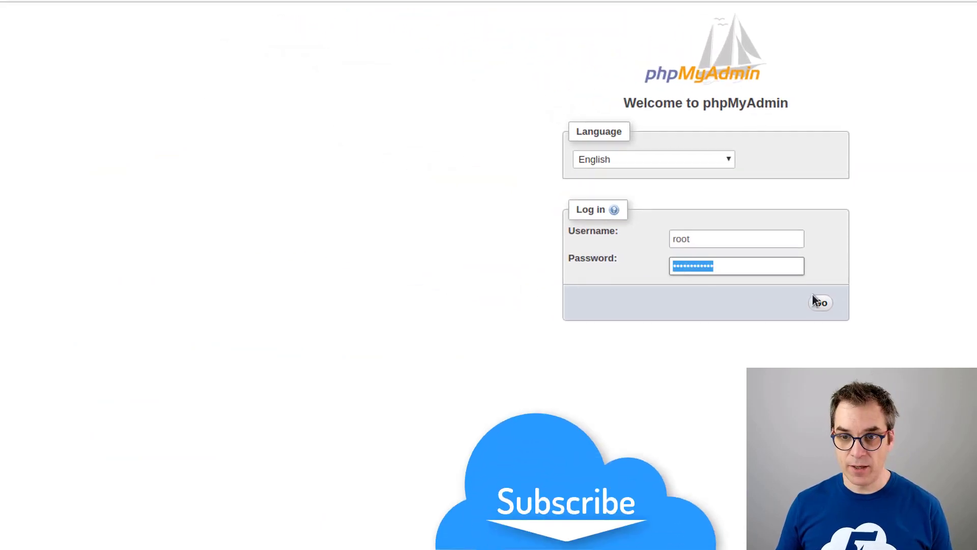
left_click(820, 302)
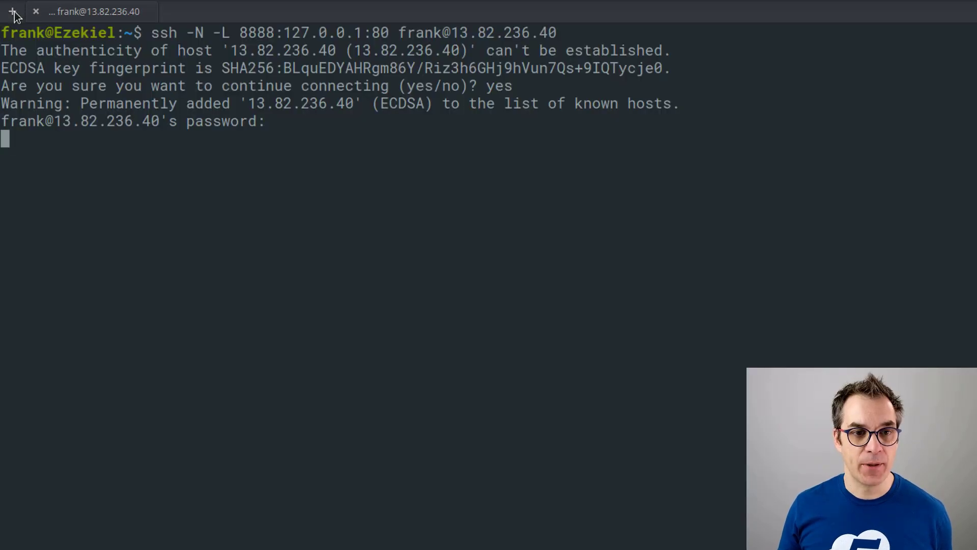
- In a new terminal session, connect to 13.82.236.40 over SSH with the VM's user name and account password, and list the home directory with ls
left_click(13, 13)
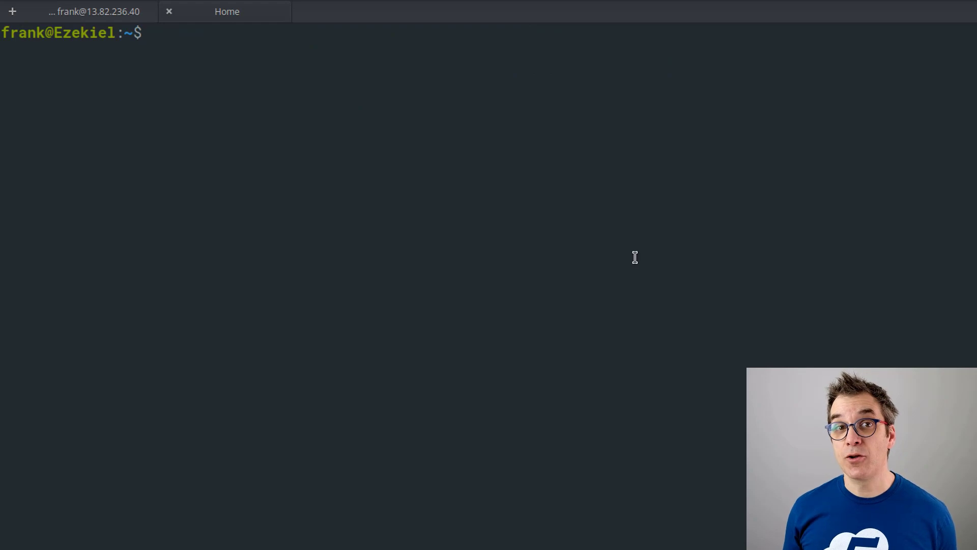
type("ssh")
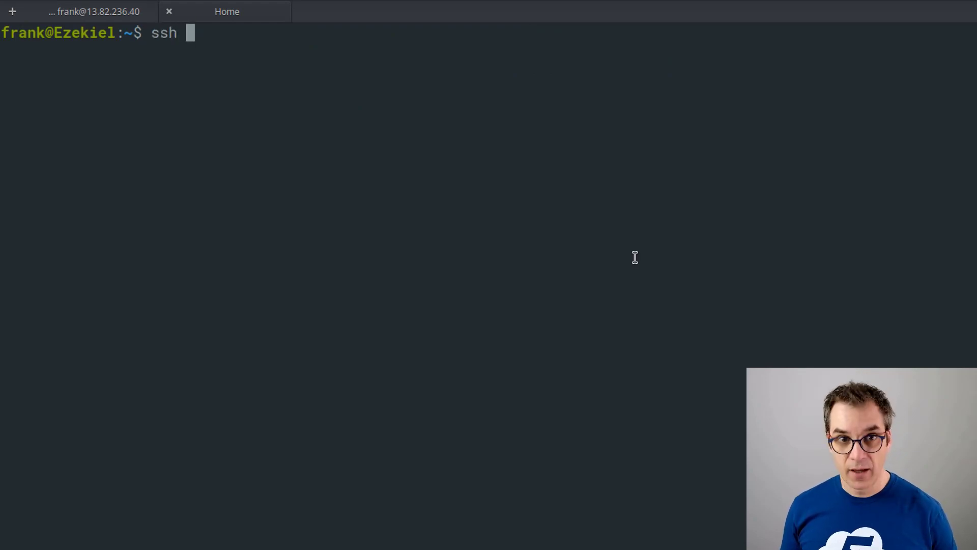
key("ctrl+shift+v")
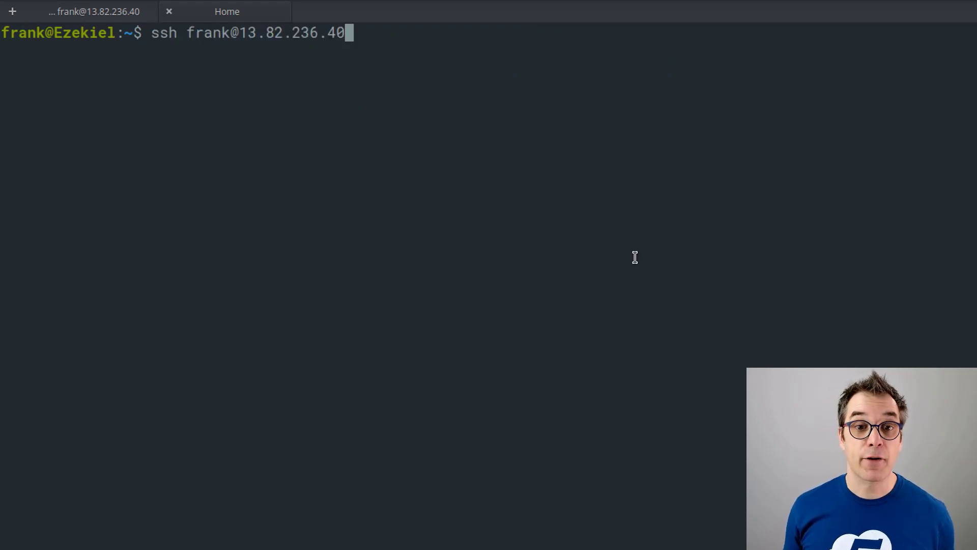
key("Return")
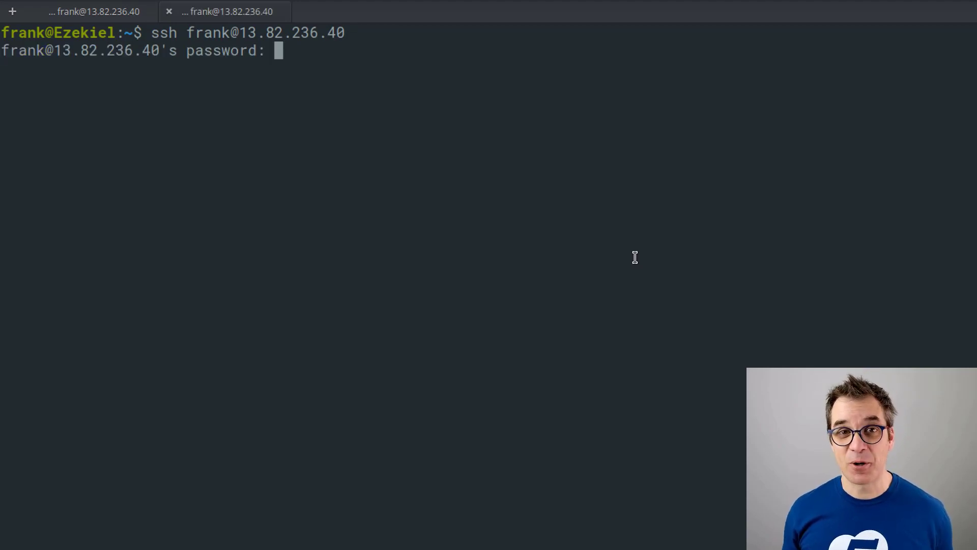
key("Return")
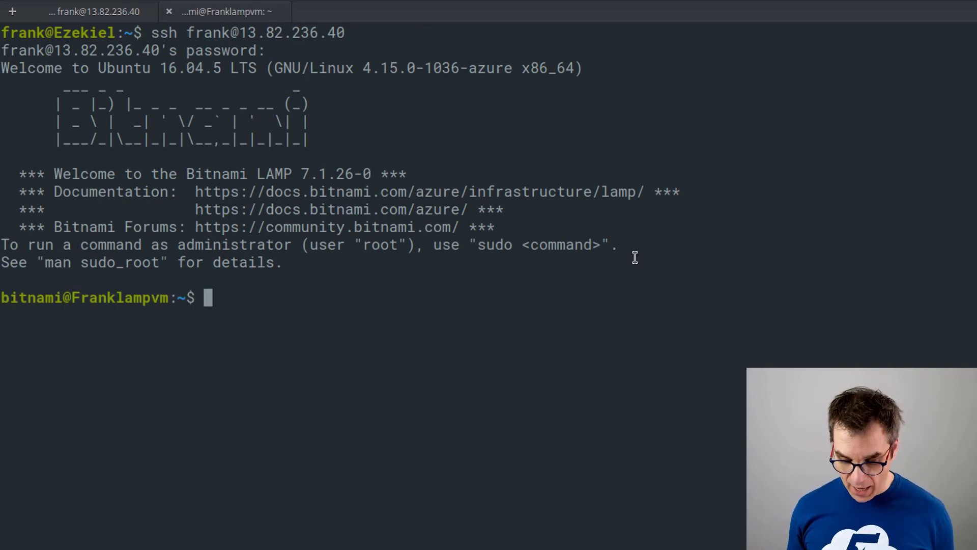
type("ls")
key("Return")
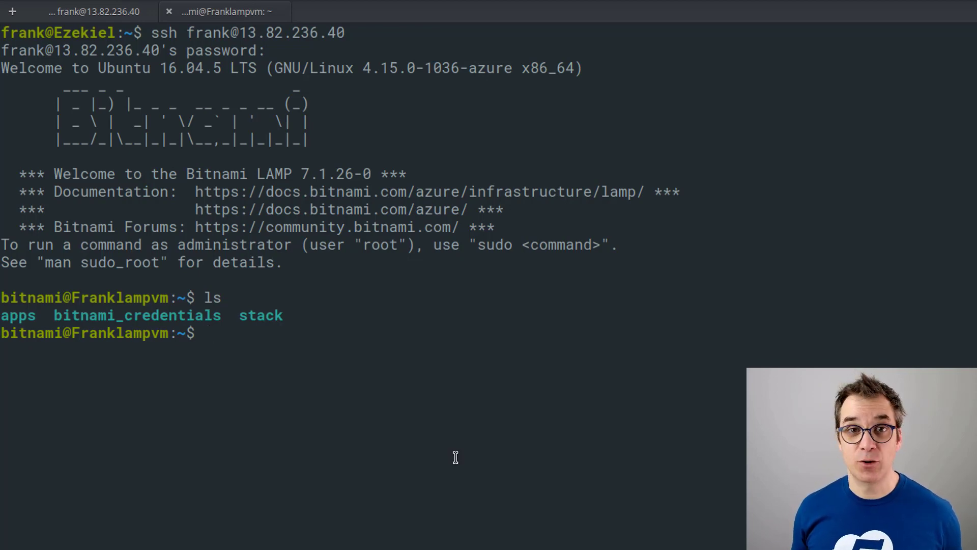
- Log in to the MySQL monitor on the VM with mysql -p -u root, entering the database root password
type("my")
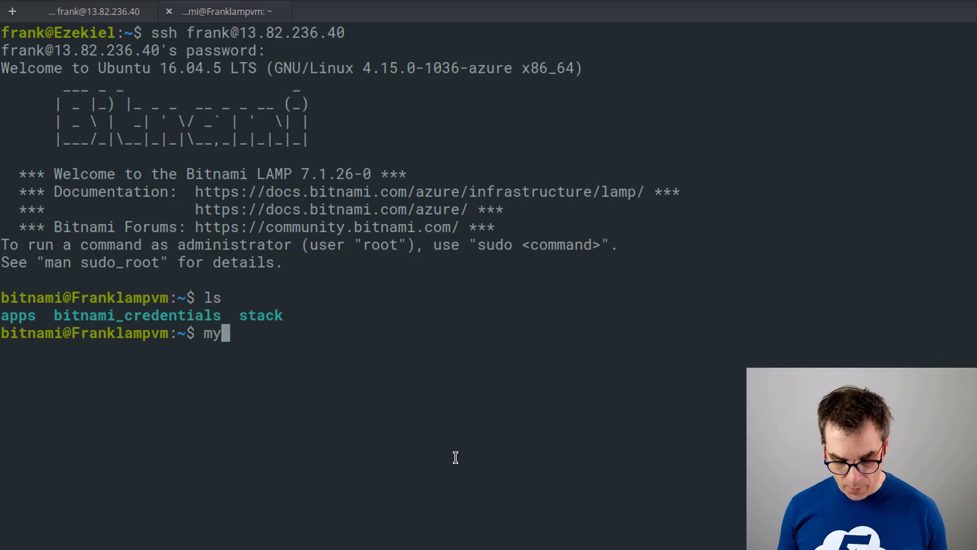
type("sql -p -u root")
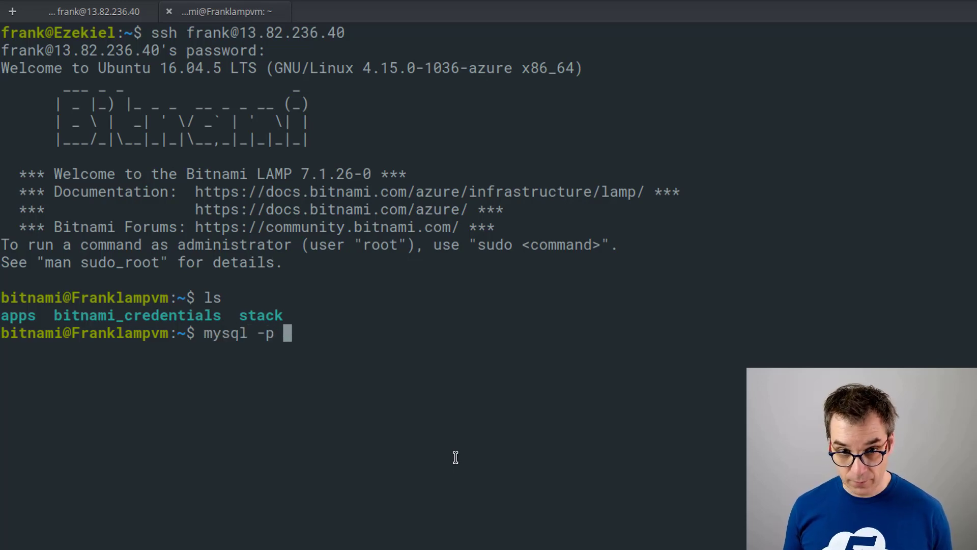
key("Return")
key("Return")
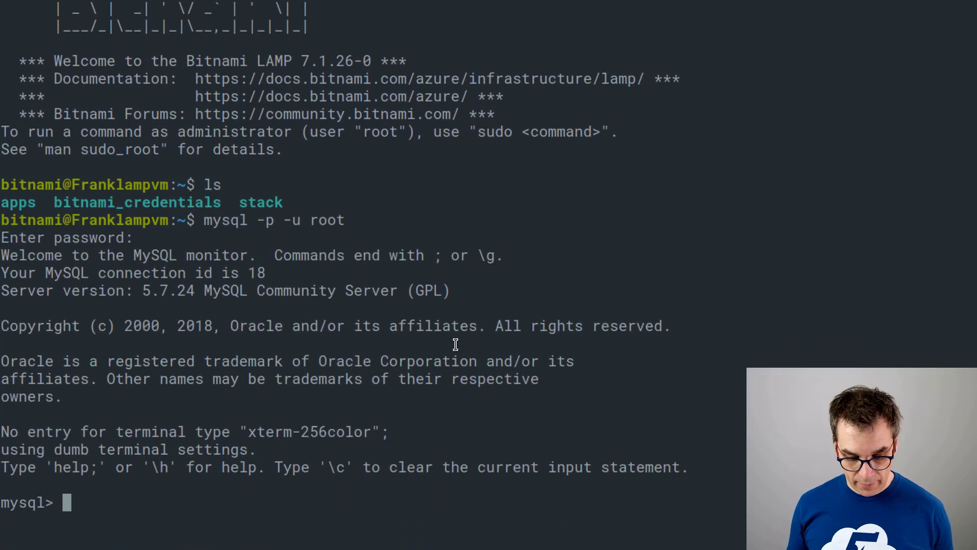
- List the databases on the MySQL server with show databases;
type("show databases")
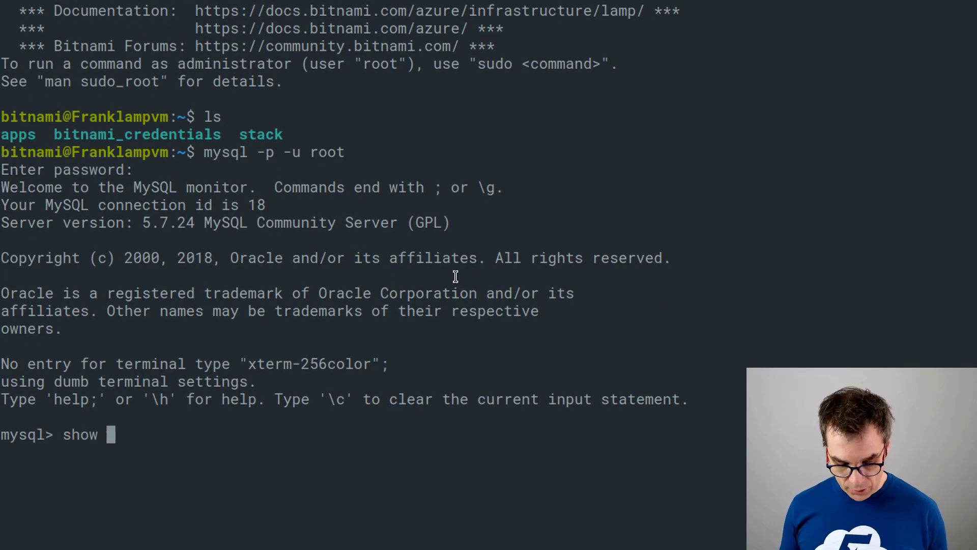
type(";")
key("Return")
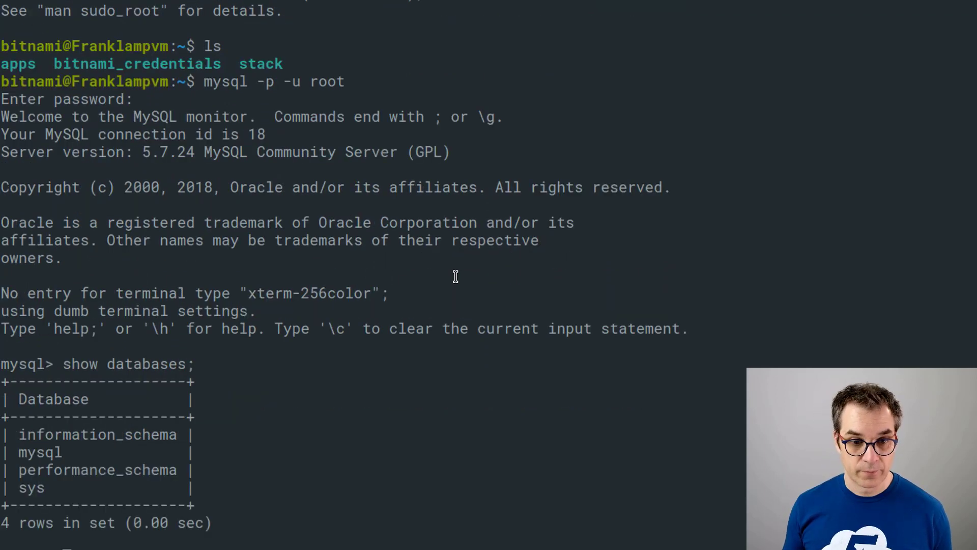